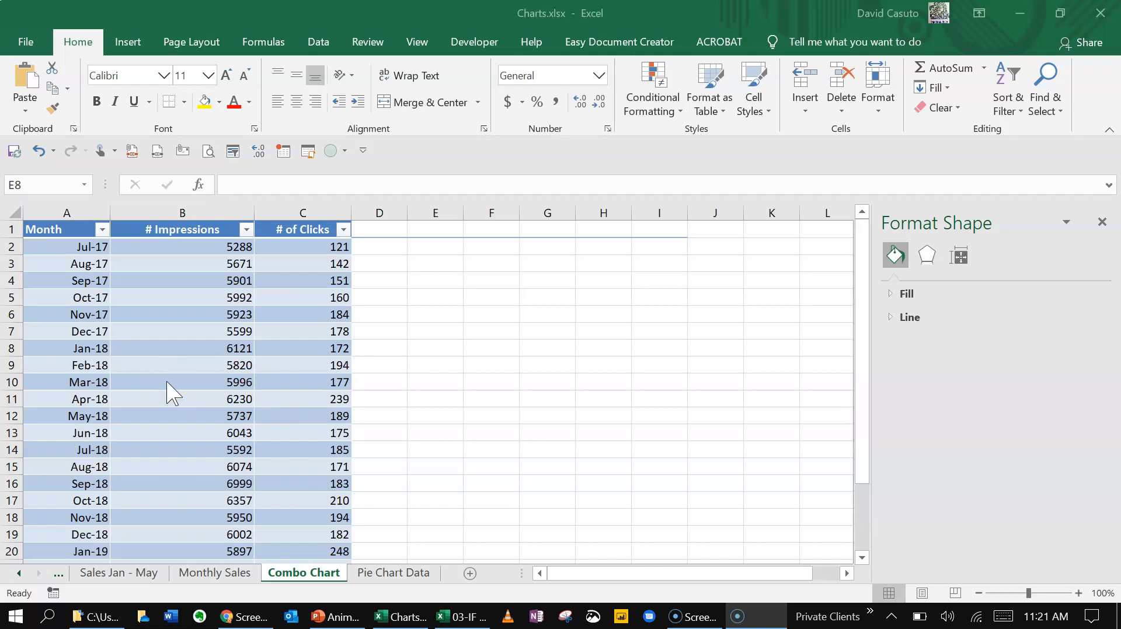
Insert a Clustered Column - Line combo chart from the whole Month, # Impressions and # of Clicks table and open its chart type settings
left_click(68, 225)
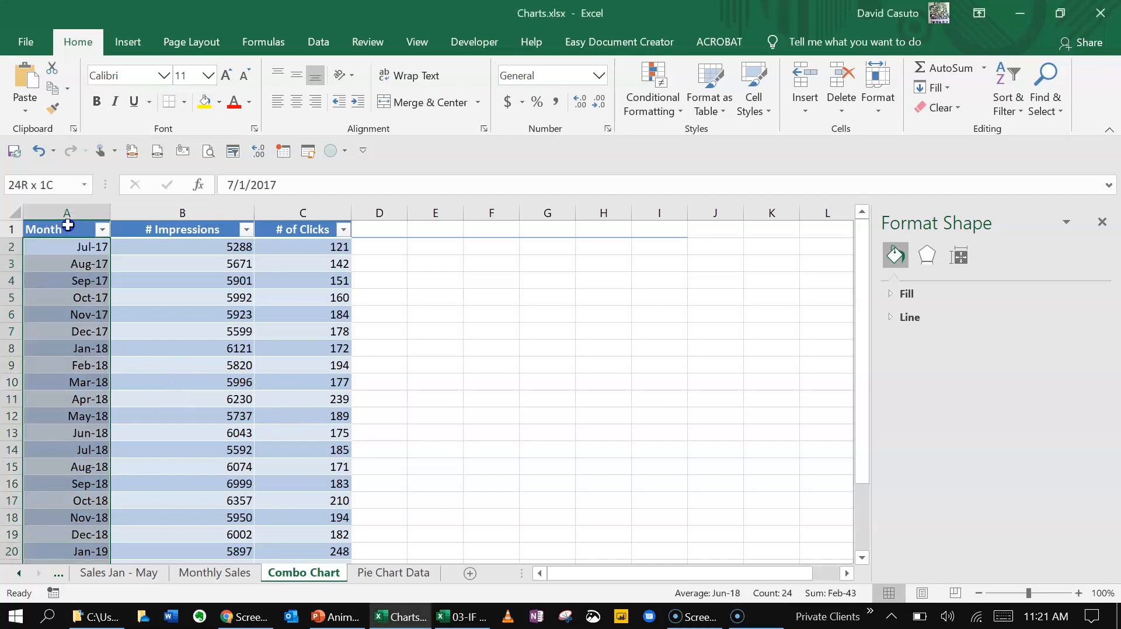
left_click(68, 233)
left_click_drag(68, 233, 313, 517)
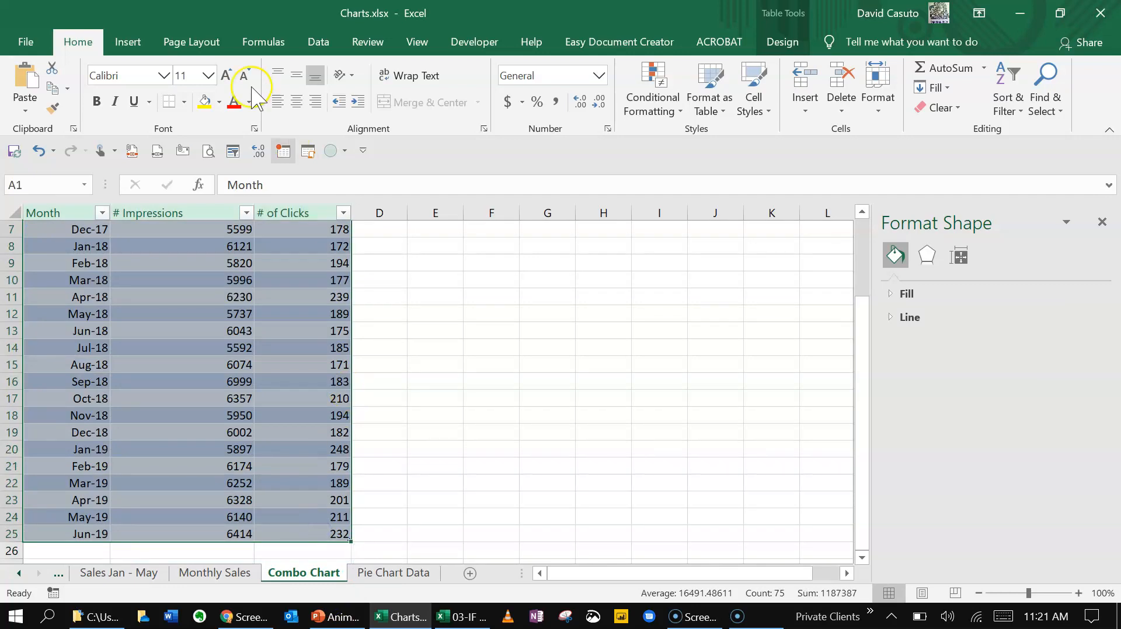
left_click(127, 44)
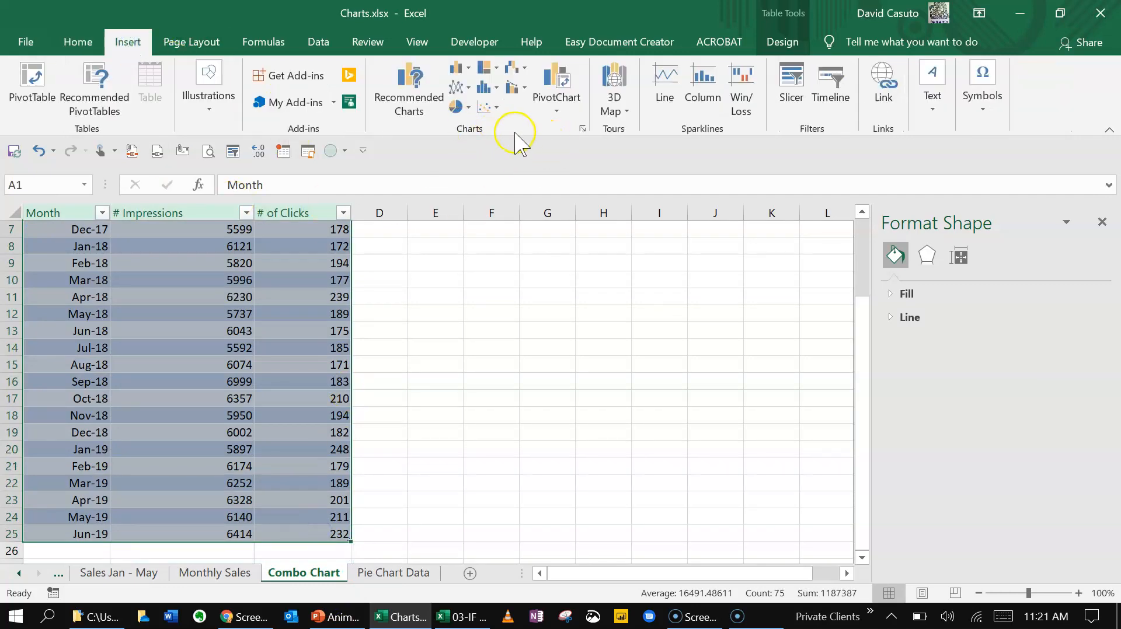
left_click(516, 89)
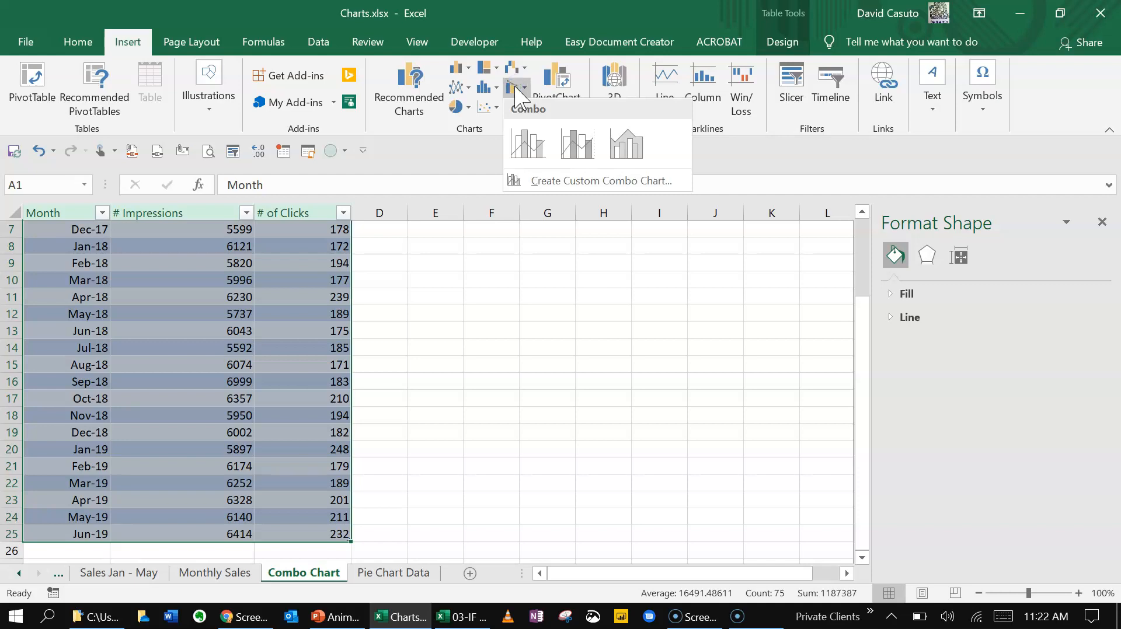
left_click(527, 144)
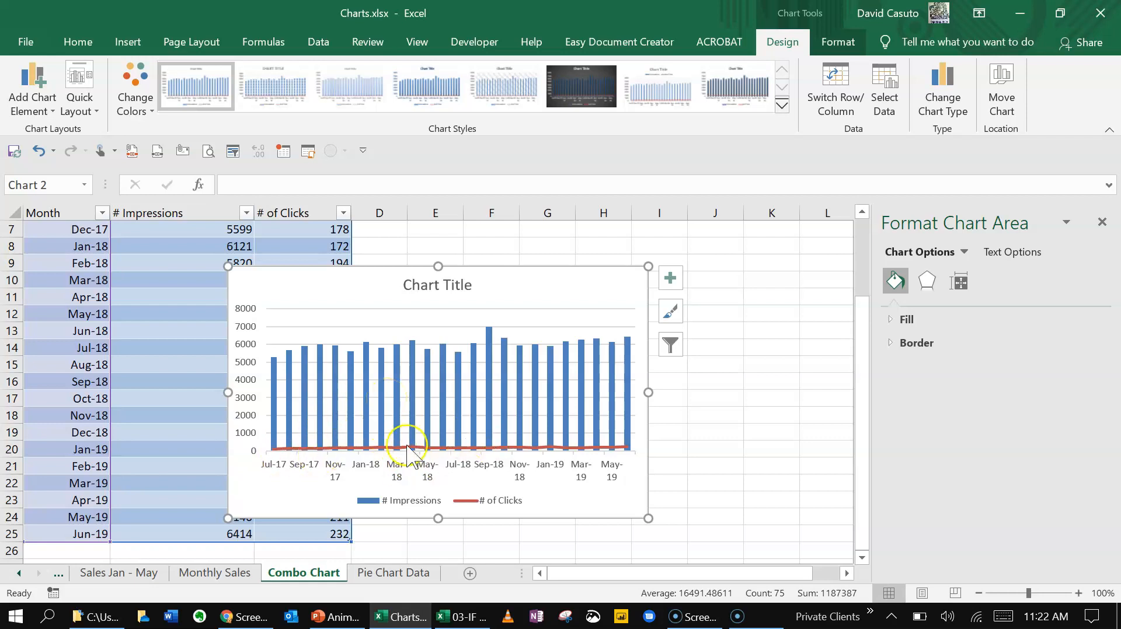
mouse_move(412, 452)
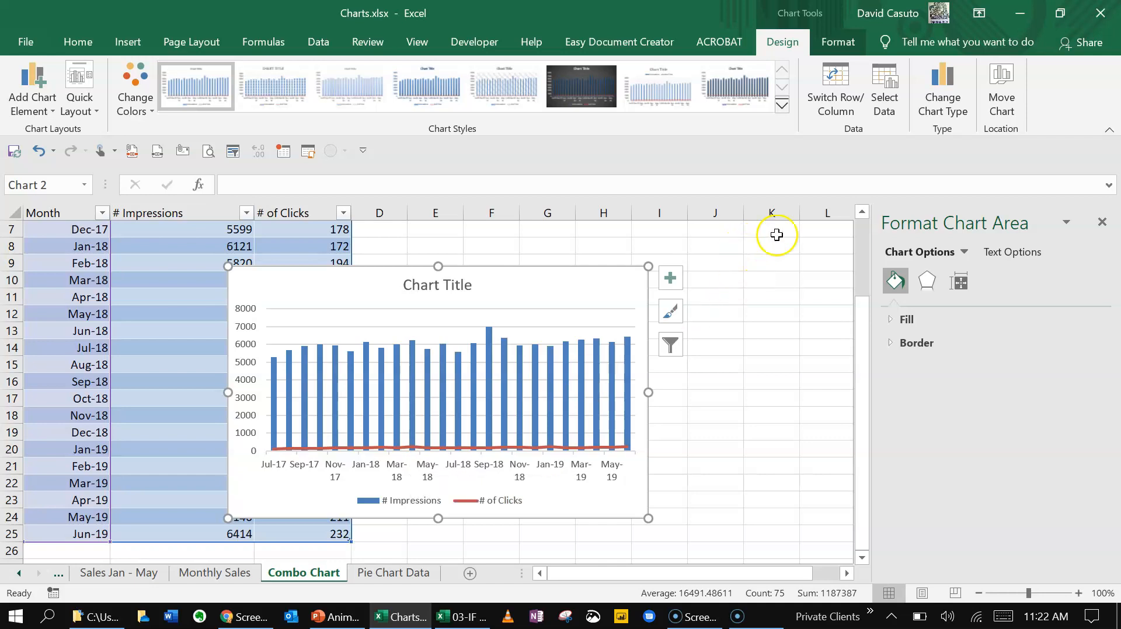
left_click(945, 81)
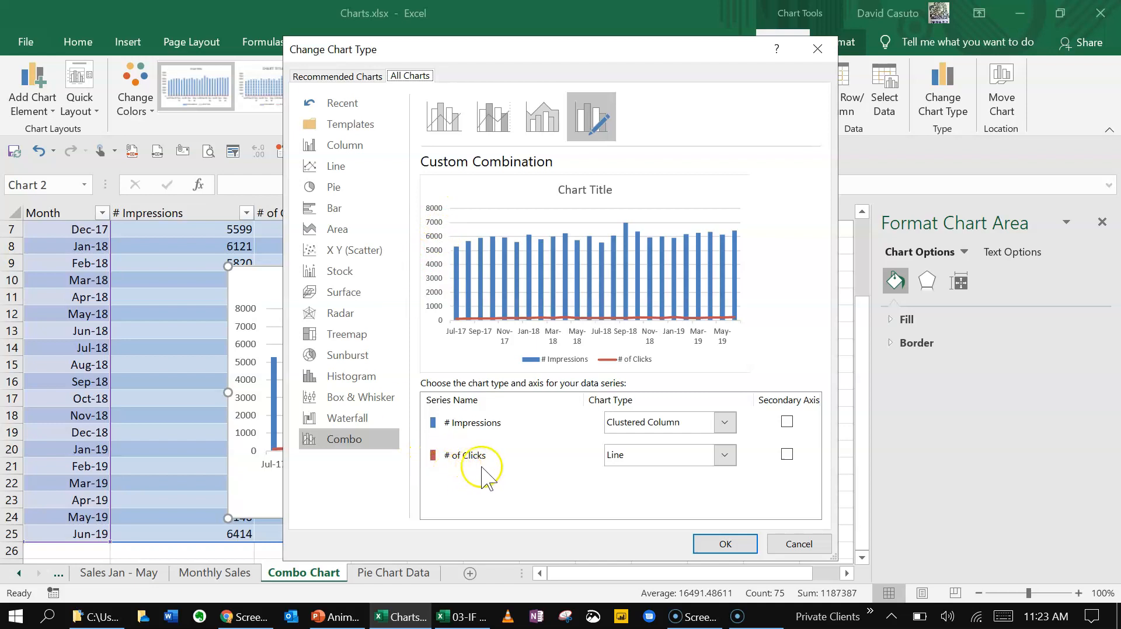
Try plotting # Impressions on the secondary axis instead of # of Clicks, with # of Clicks as Stacked Area
left_click(786, 454)
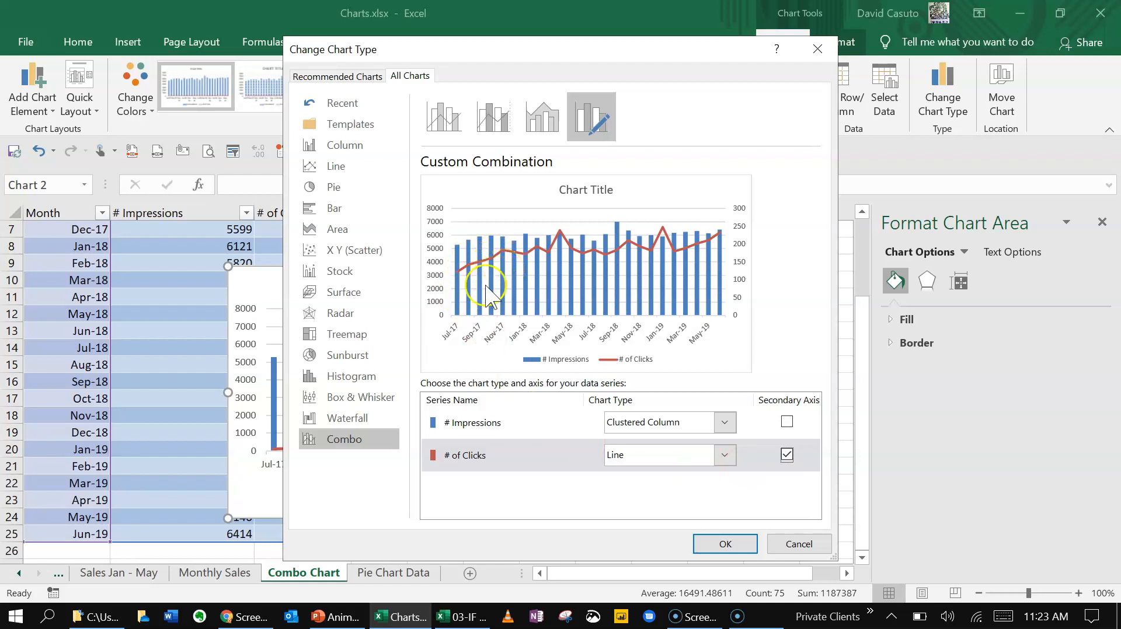
left_click(786, 421)
left_click(787, 454)
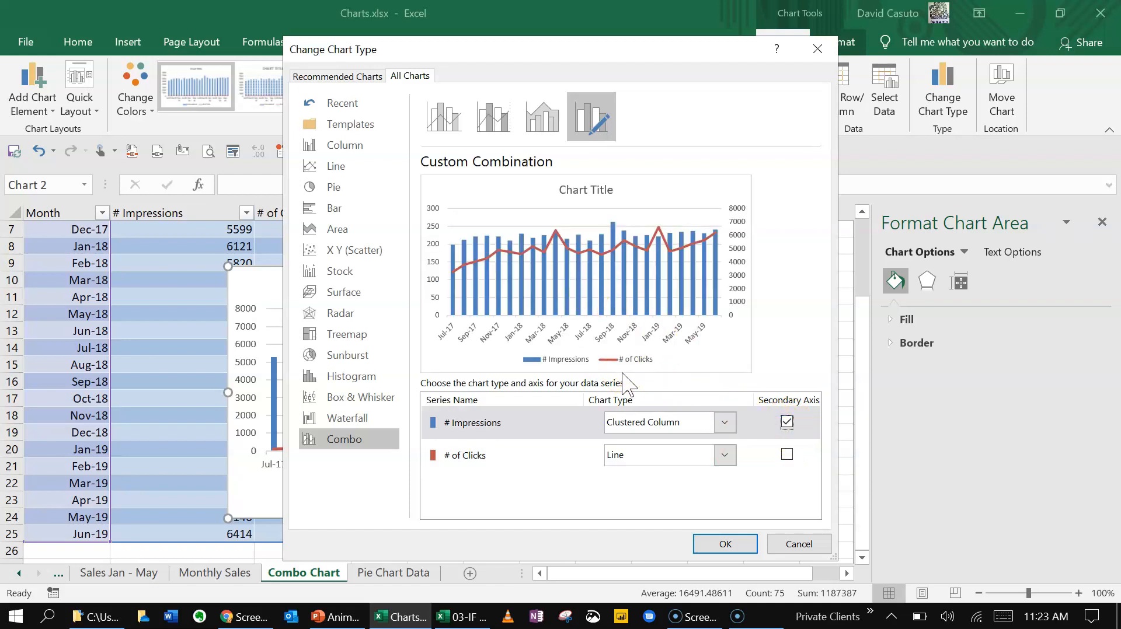
left_click(725, 454)
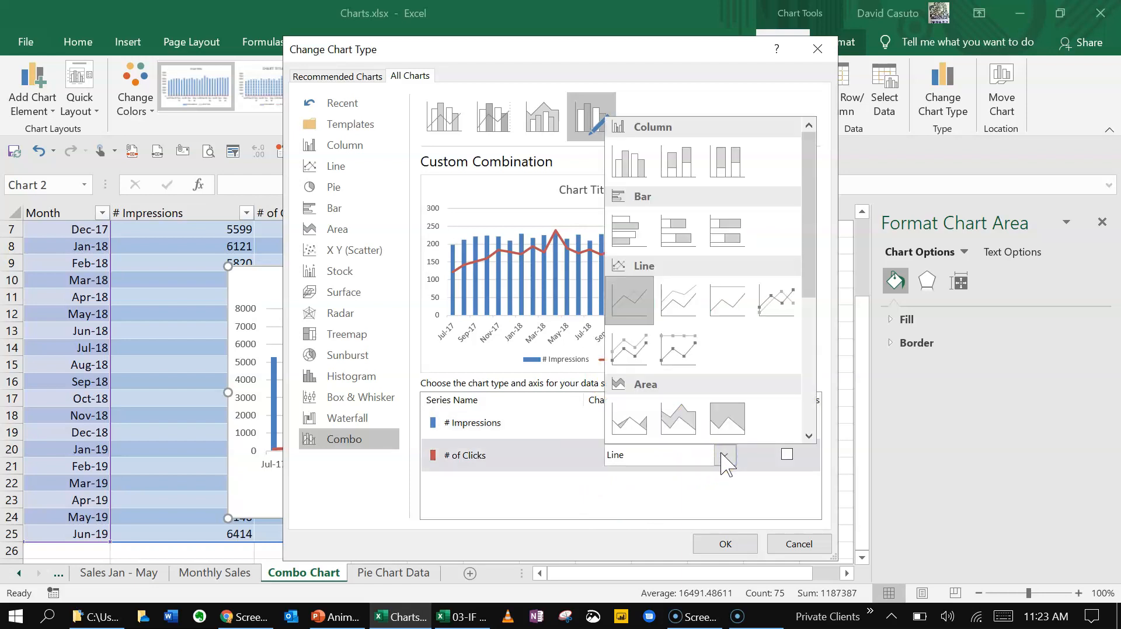
left_click(678, 419)
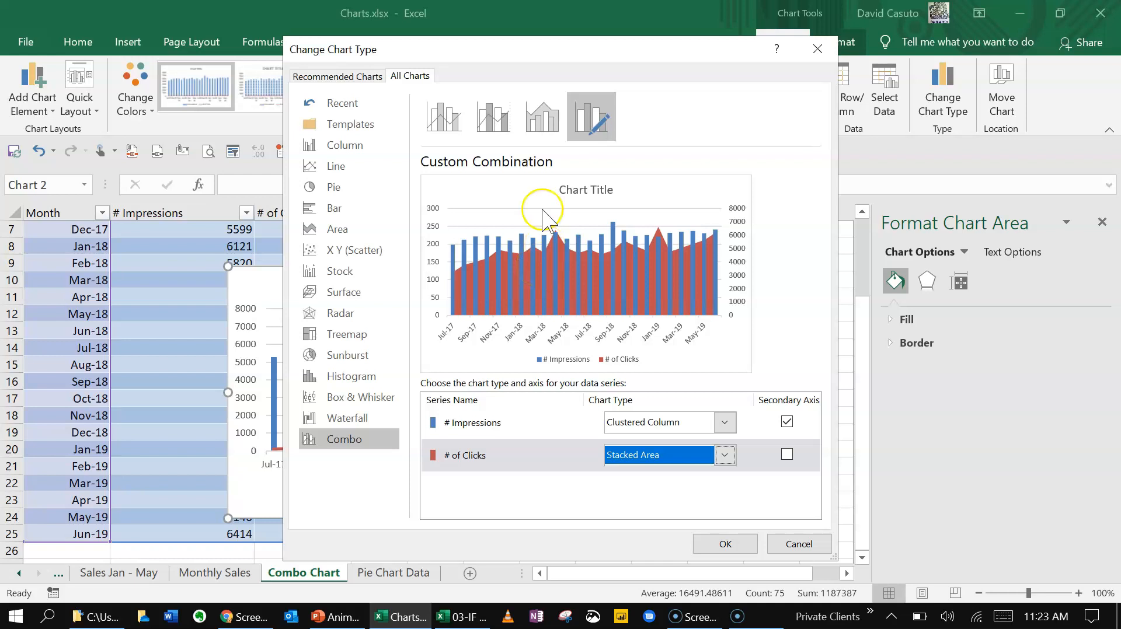
Change the combo to Stacked Area - Clustered Column with # of Clicks on the secondary axis, and move the chart beside the table
left_click(540, 118)
left_click(491, 117)
left_click(433, 123)
left_click(494, 121)
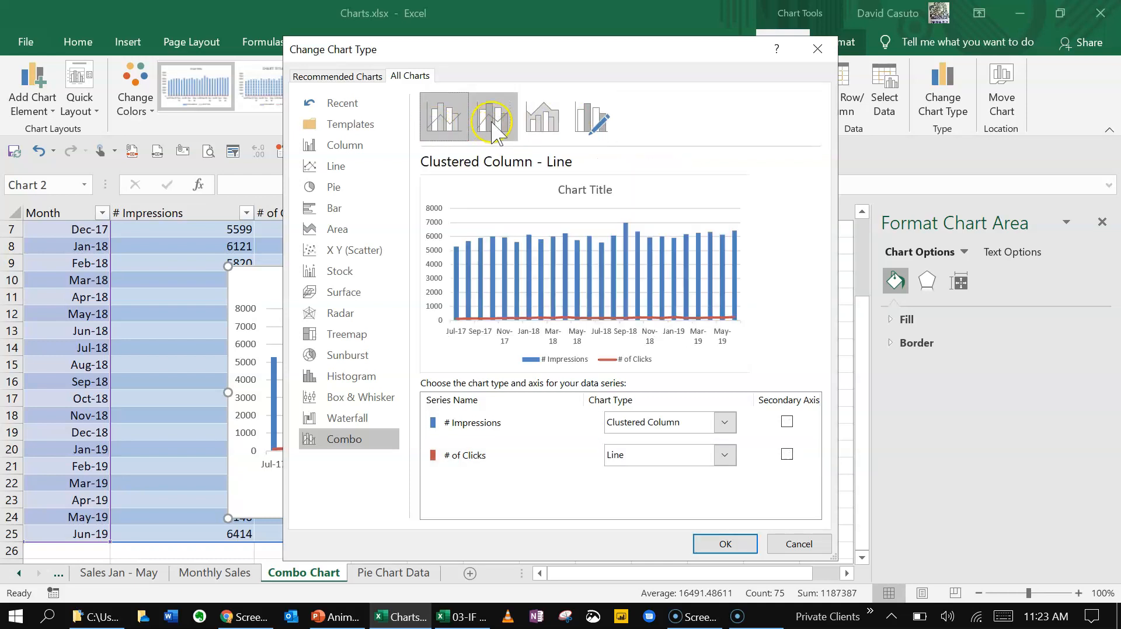
left_click(534, 119)
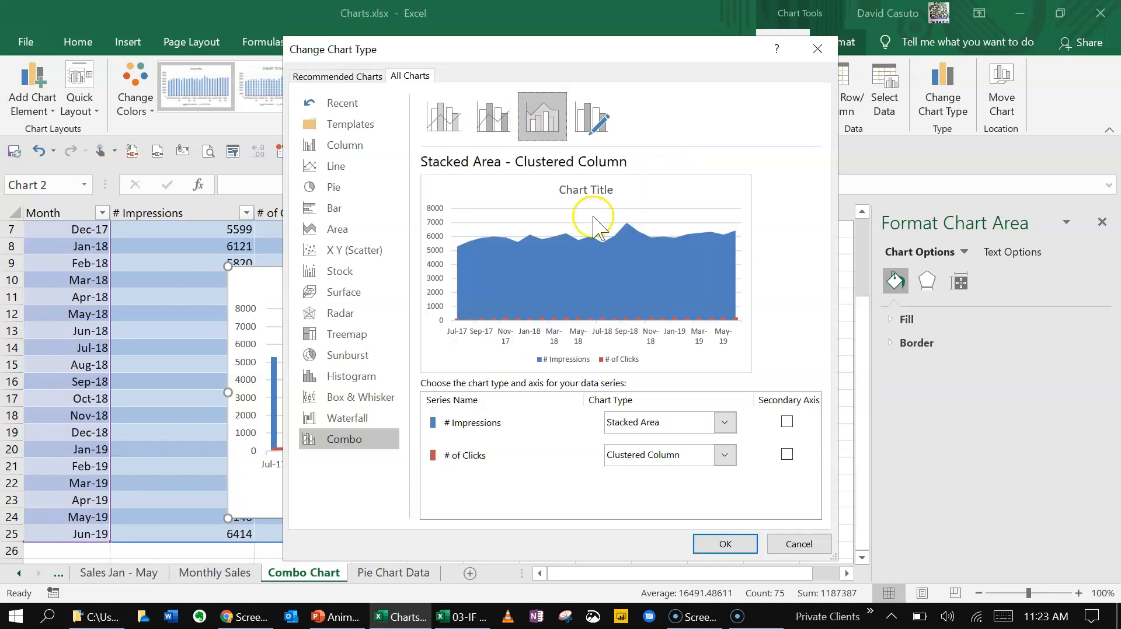
left_click(786, 455)
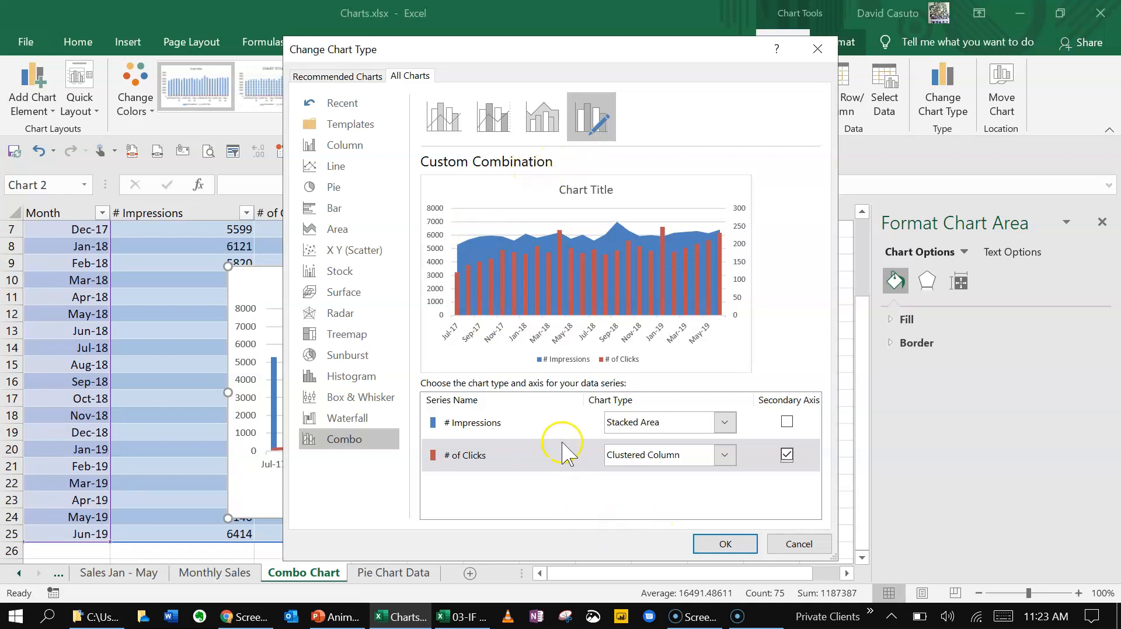
left_click(725, 543)
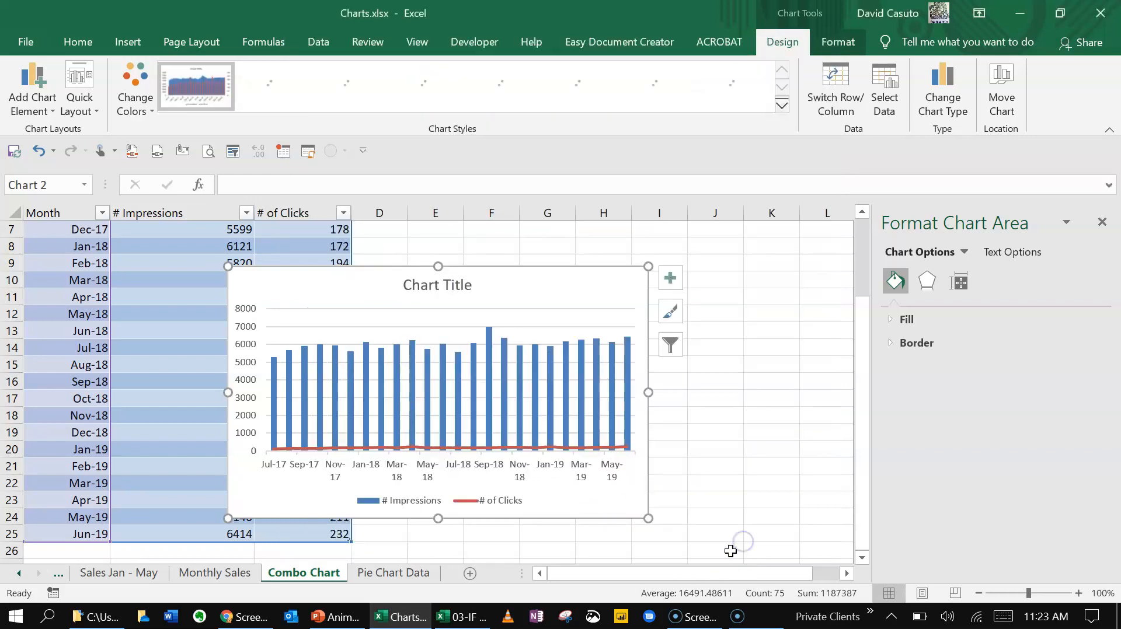
left_click_drag(542, 279, 698, 256)
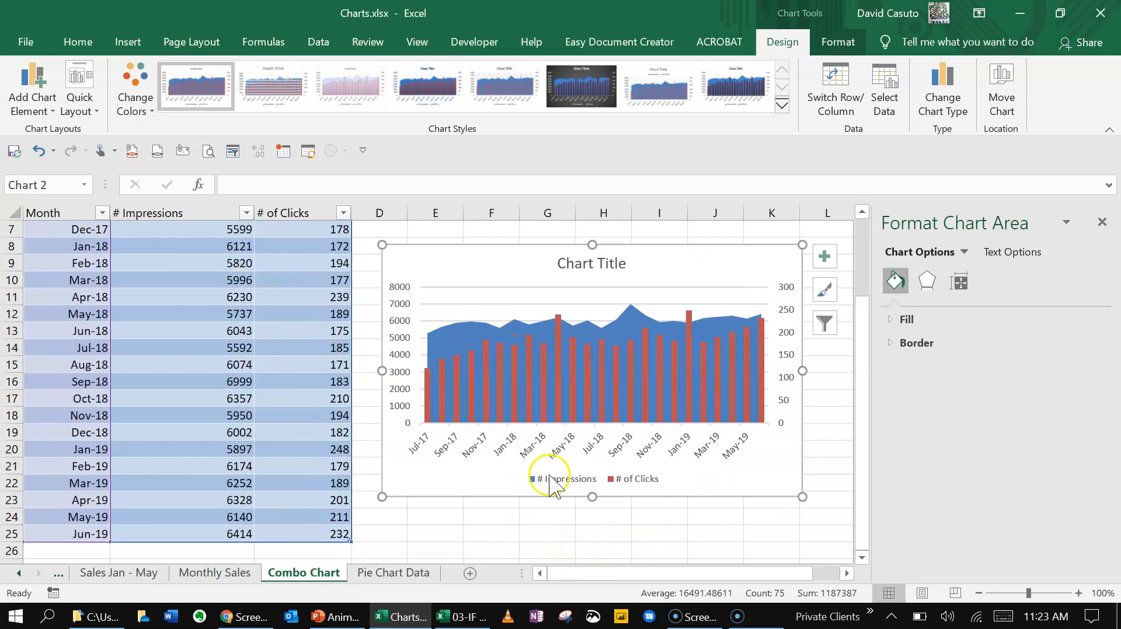
Fill the two tallest # of Clicks columns, Apr-18 and Jan-19, individually with standard green
left_click(558, 329)
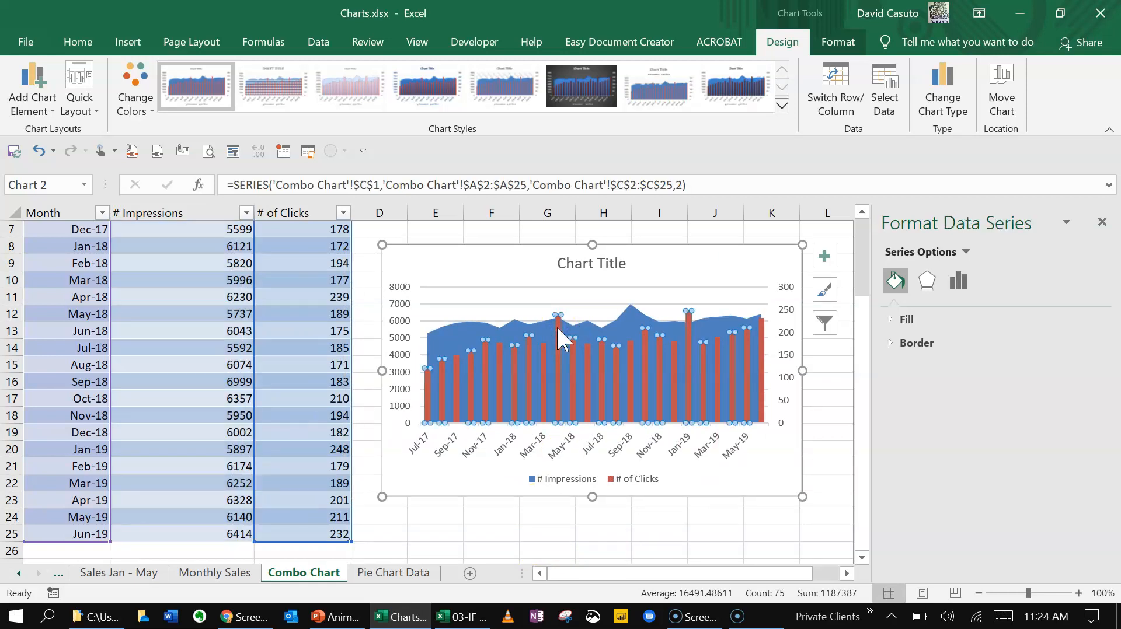
left_click(558, 330)
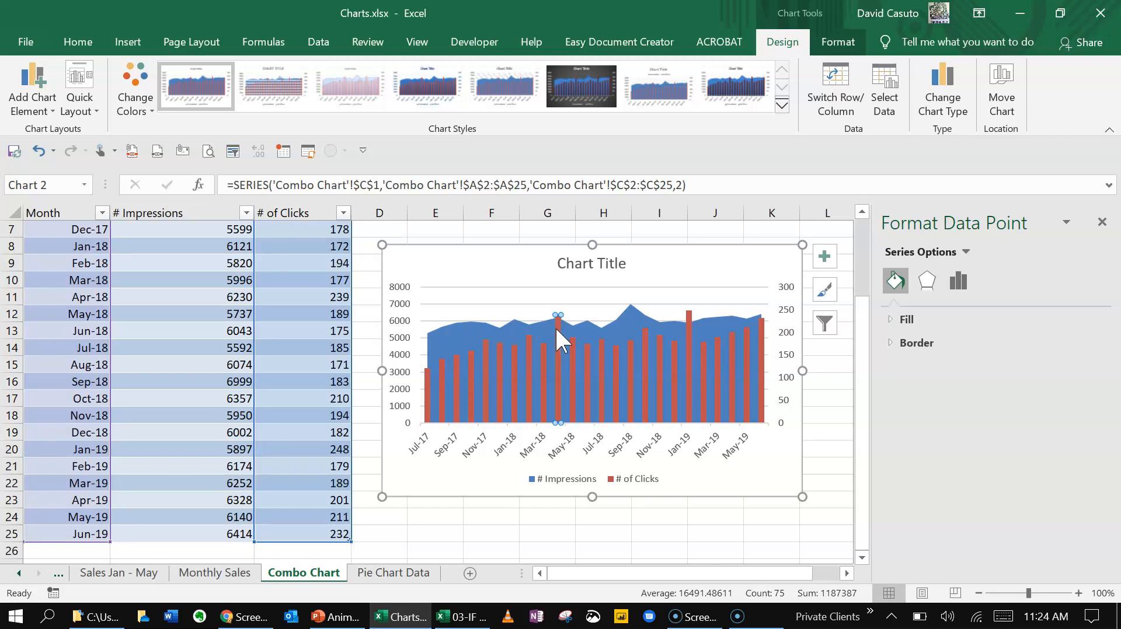
left_click(836, 42)
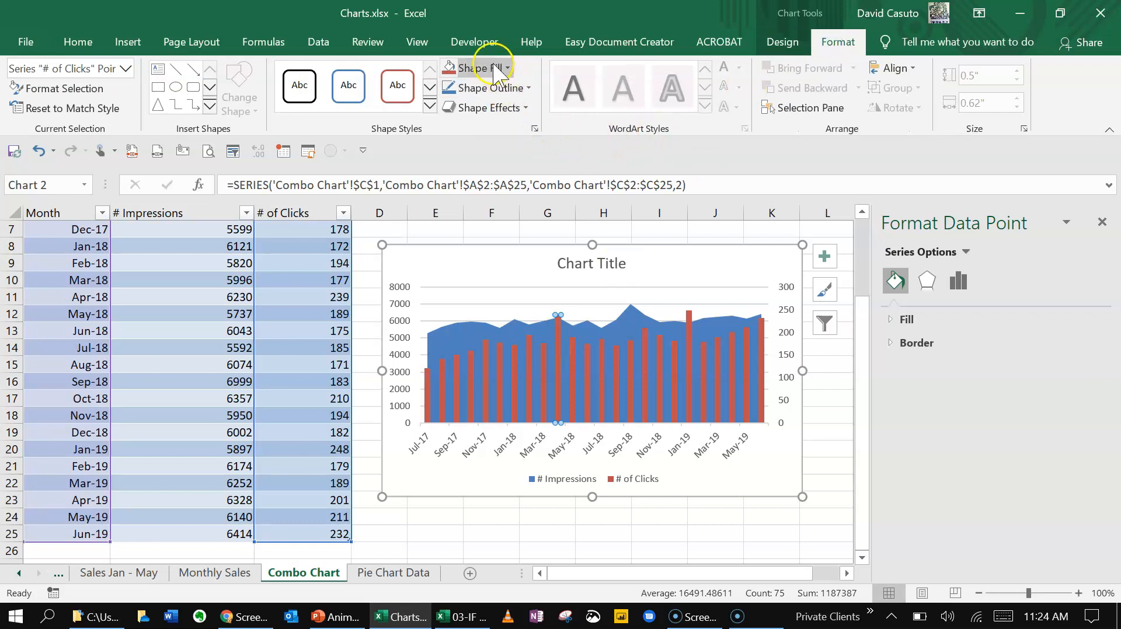
left_click(493, 68)
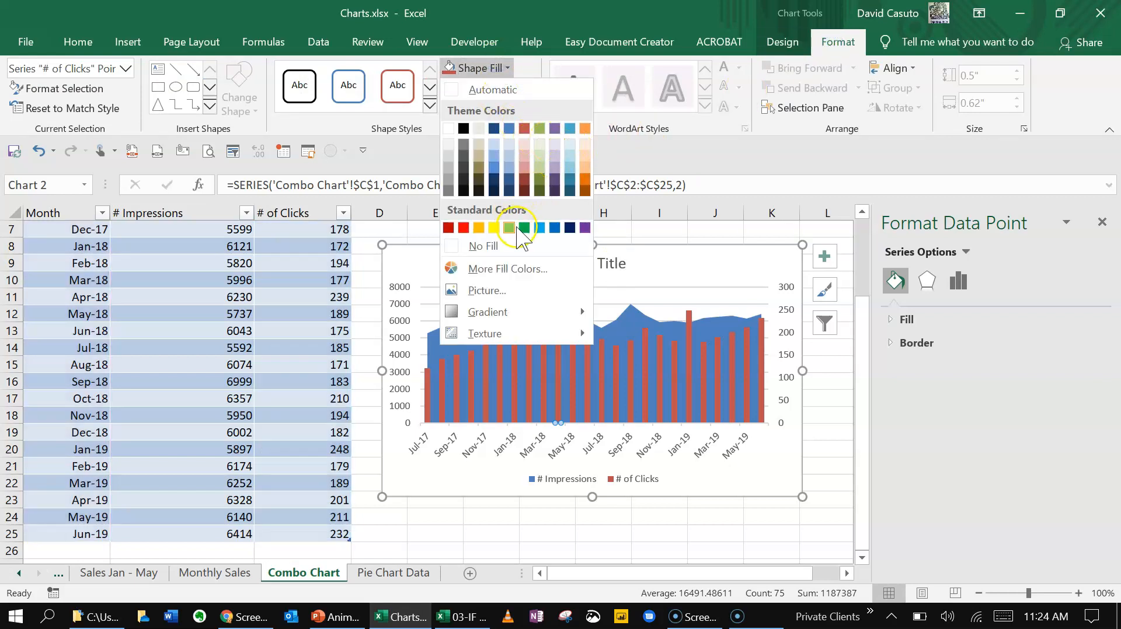
left_click(523, 227)
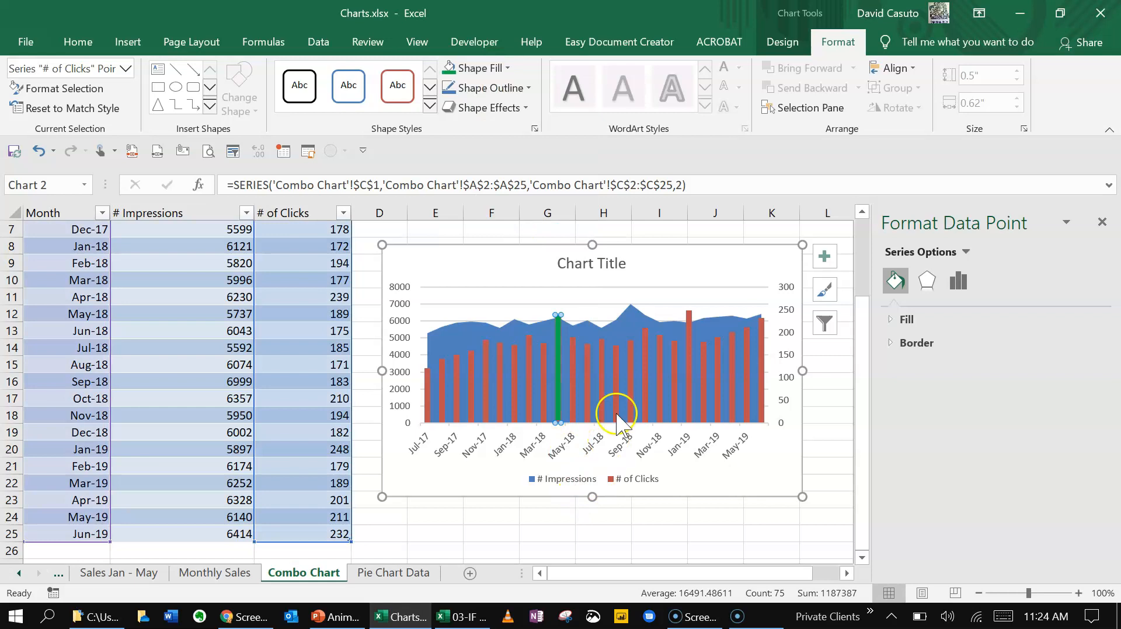
left_click(689, 321)
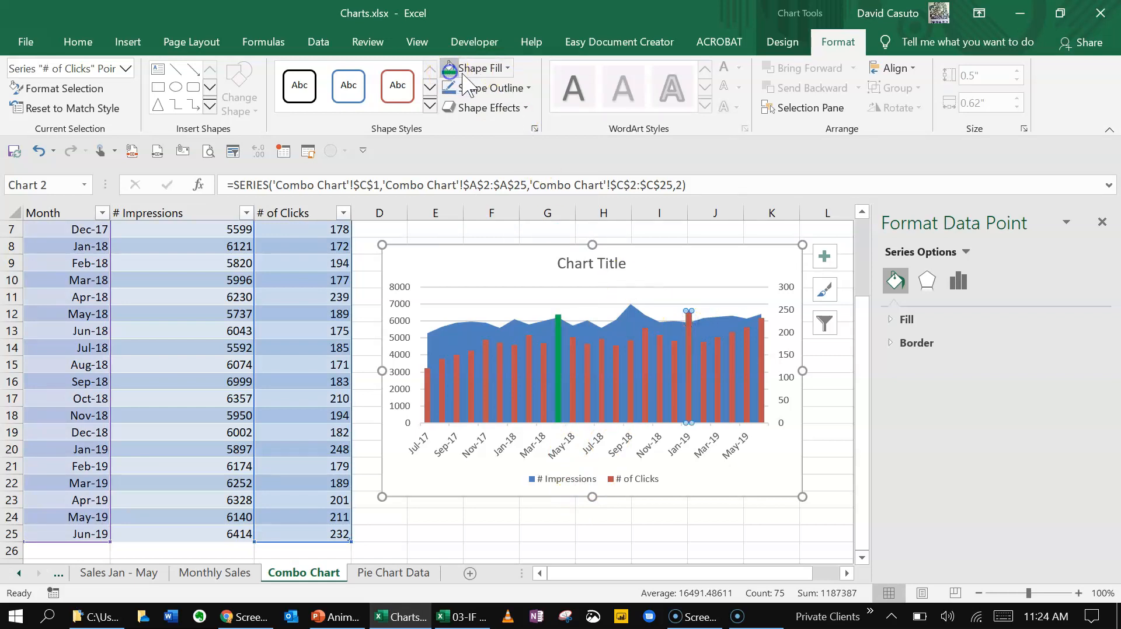
left_click(462, 74)
Try to select only the Sep-18 peak within the # Impressions area series
left_click(460, 331)
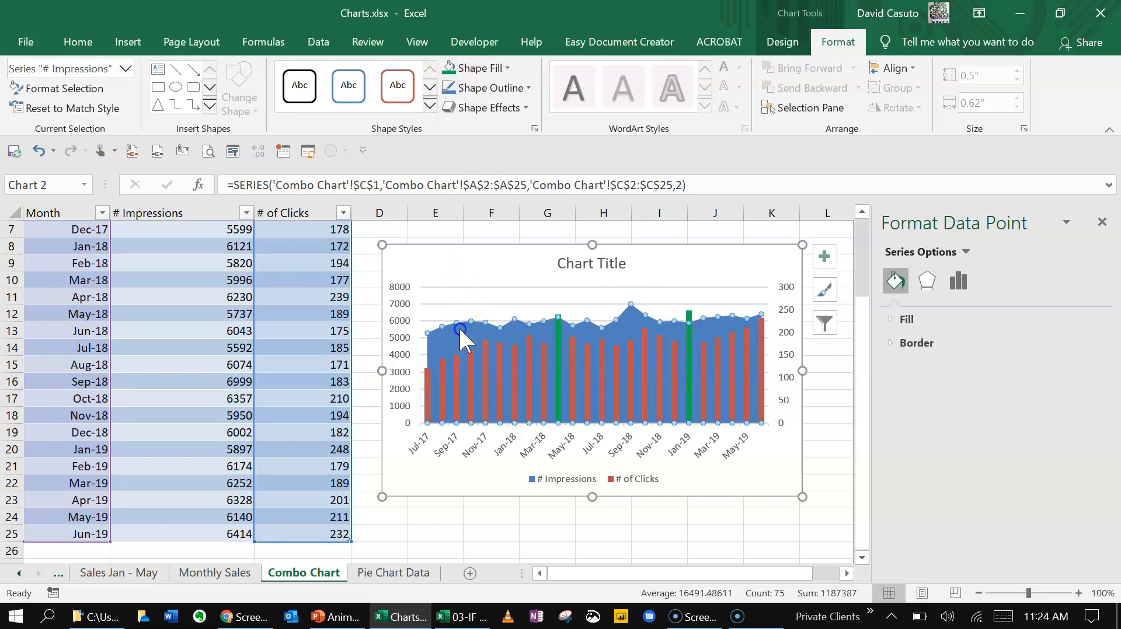
left_click(632, 305)
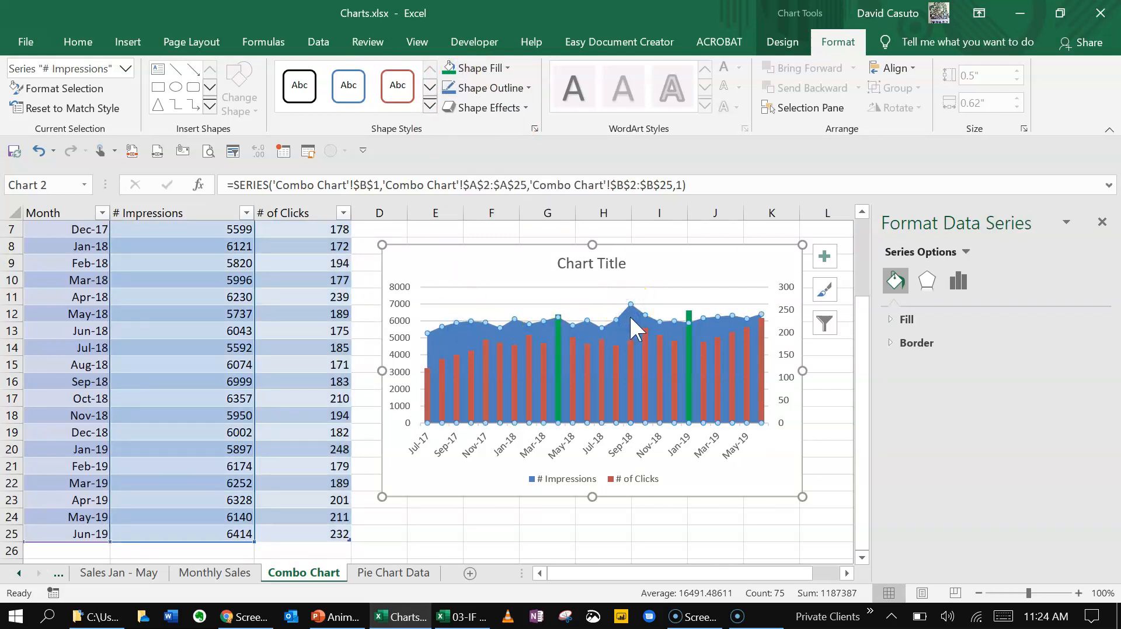
left_click(447, 380)
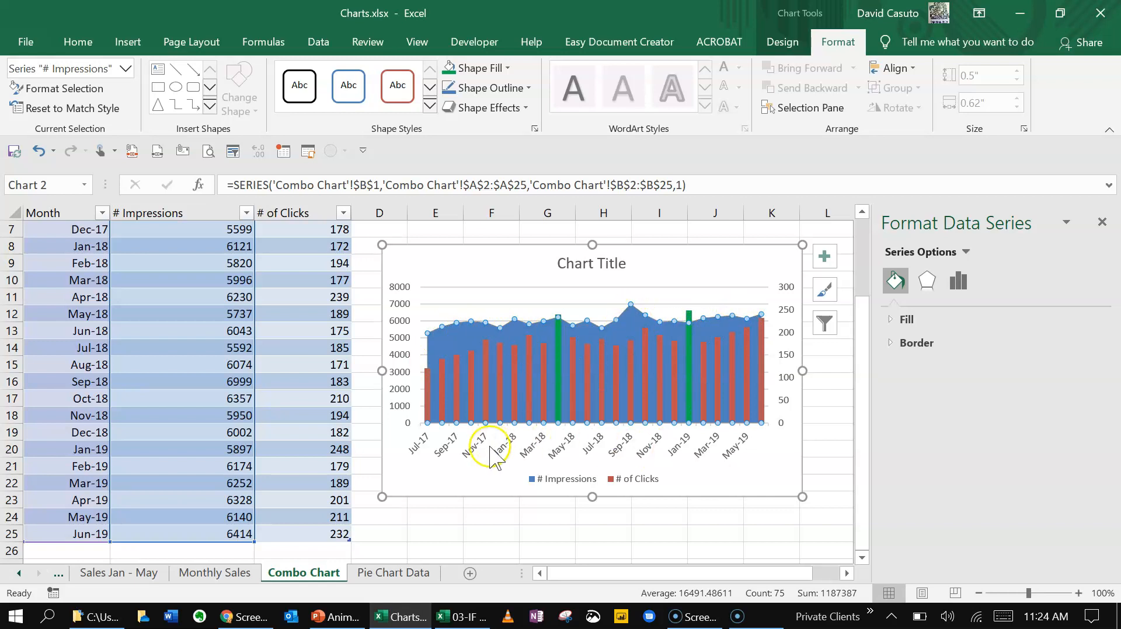
left_click(469, 516)
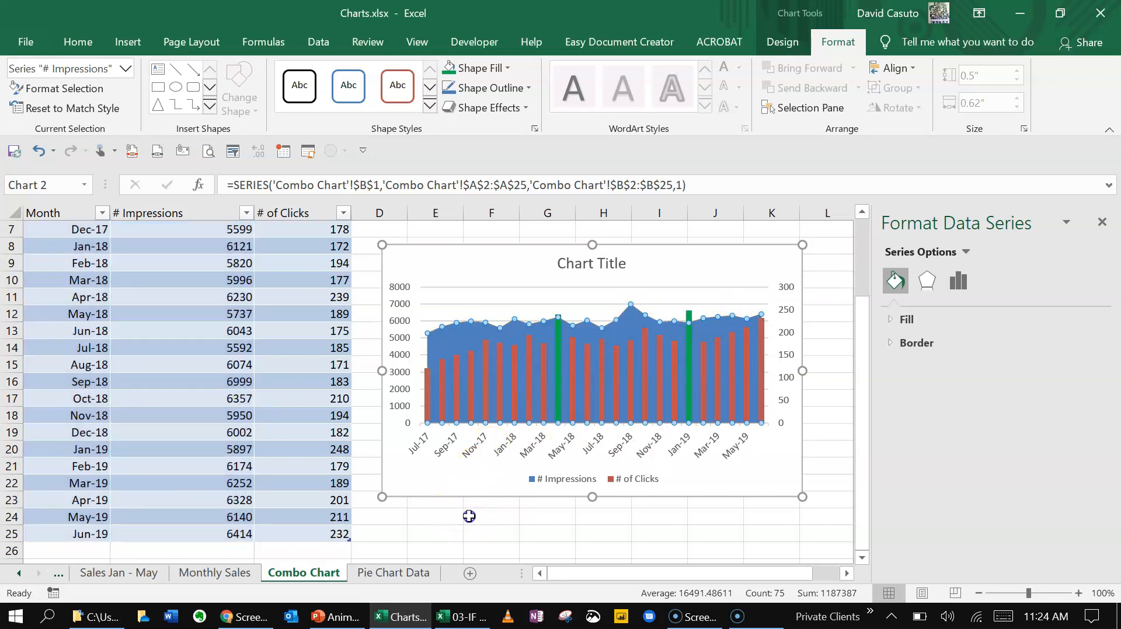